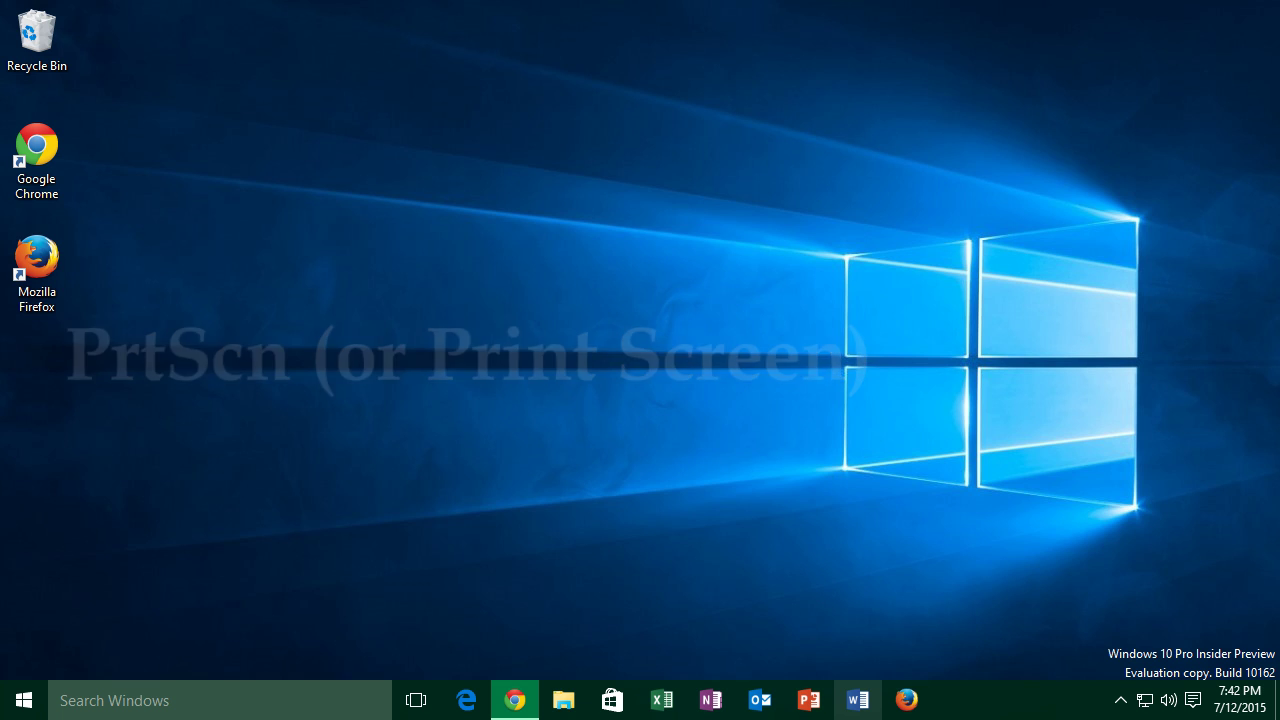
Step: Find the Paint desktop app through the Windows search and launch it
left_click(213, 691)
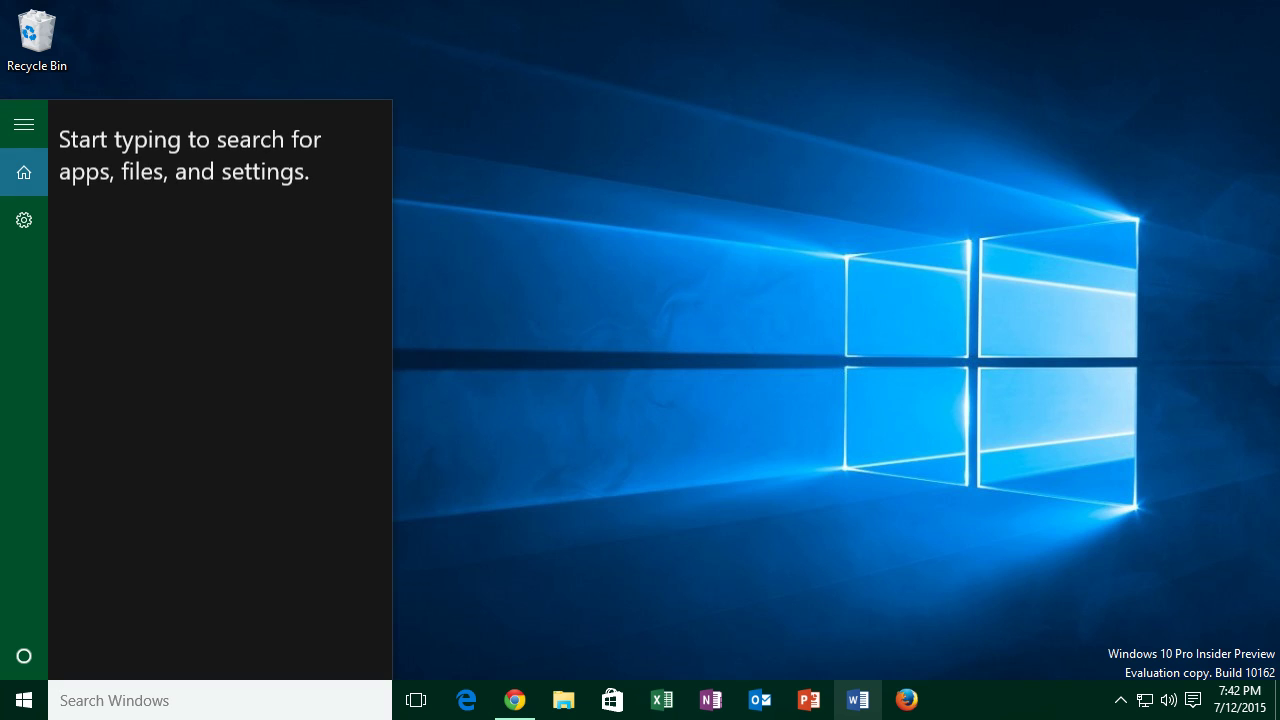
type("paint")
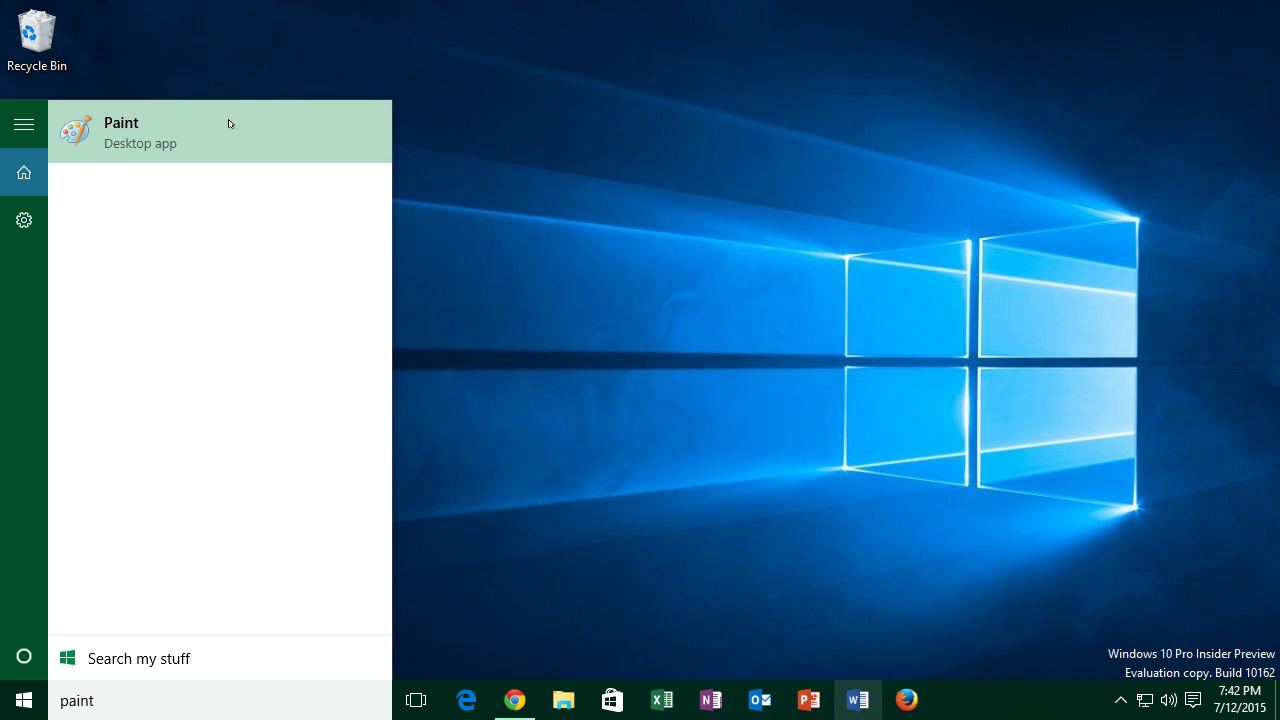
left_click(156, 137)
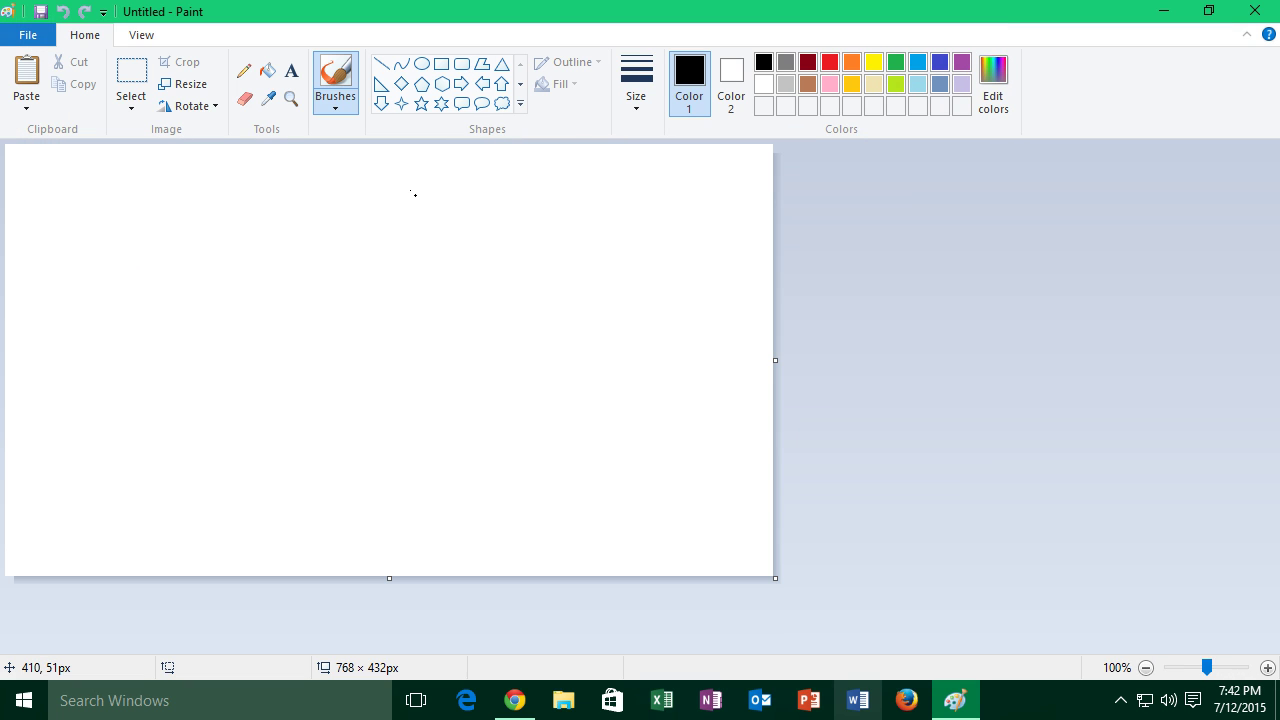
Step: Paste the copied desktop screenshot onto the blank canvas and look over the pasted image
left_click(30, 71)
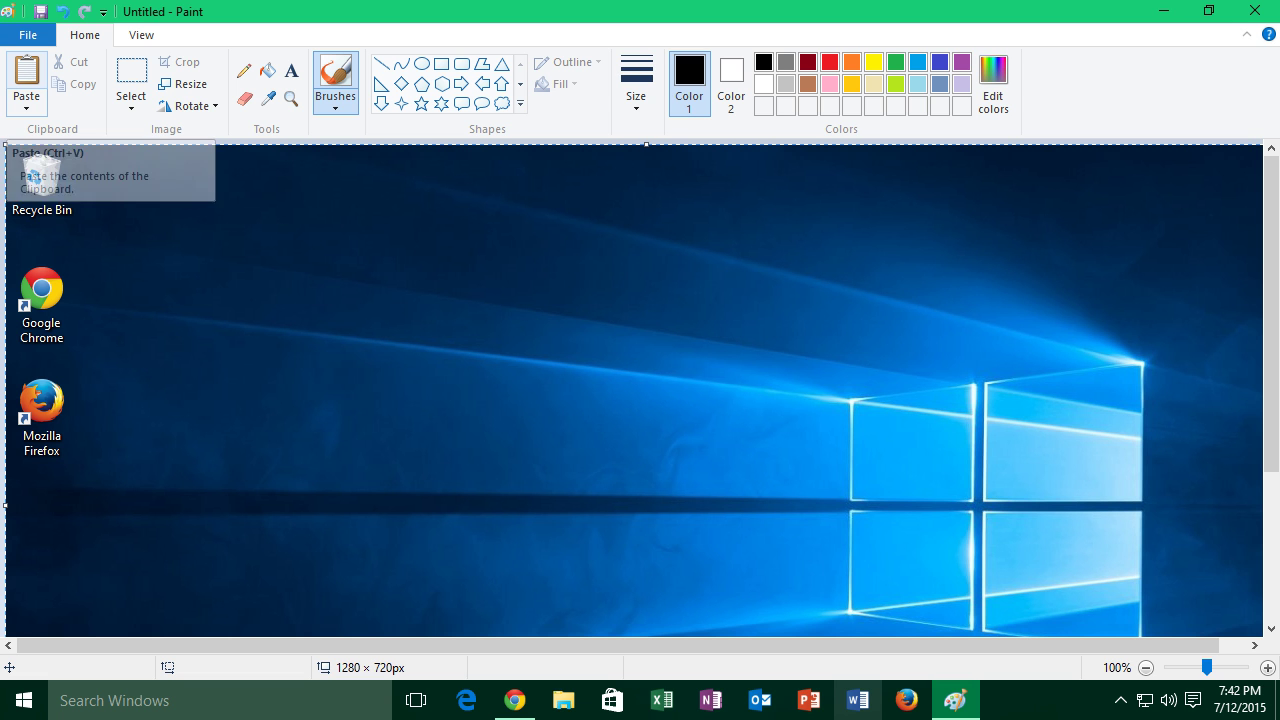
scroll(600, 345, "down", 3)
scroll(833, 398, "up", 3)
scroll(833, 398, "down", 3)
scroll(752, 393, "up", 3)
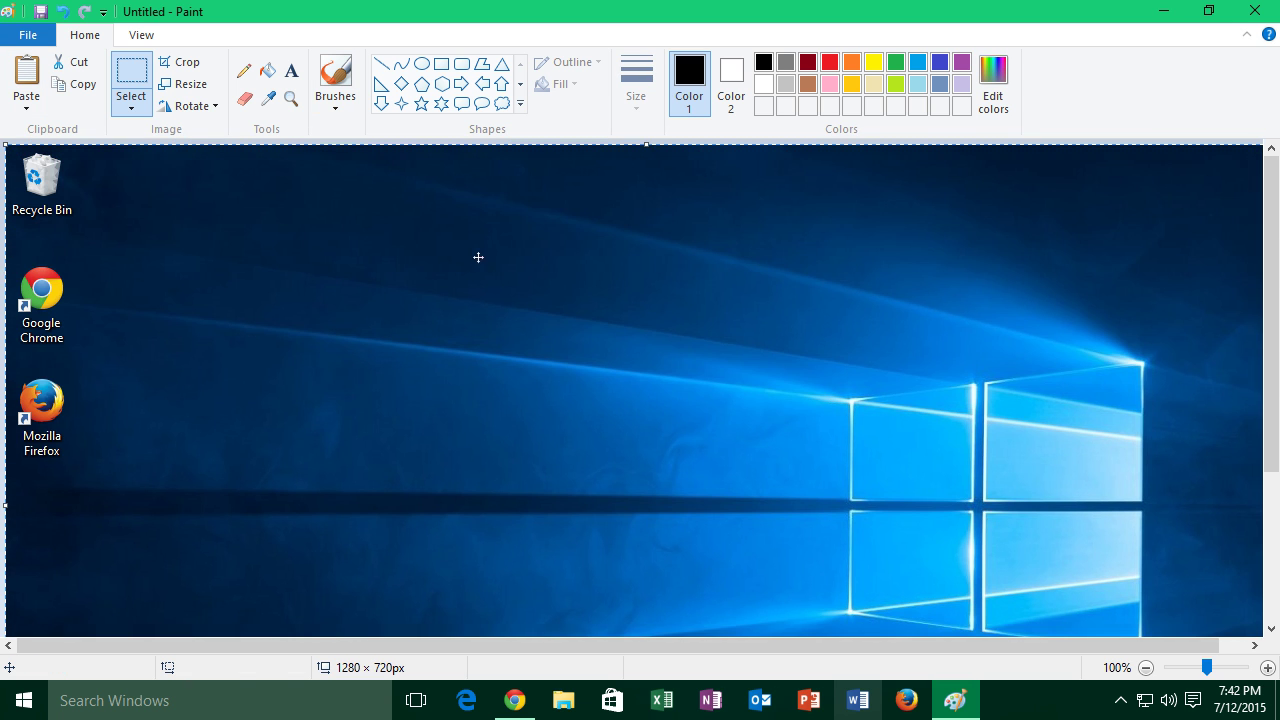
Step: Save the pasted picture in the Pictures folder as "my amazing screenshot" in PNG format
left_click(47, 35)
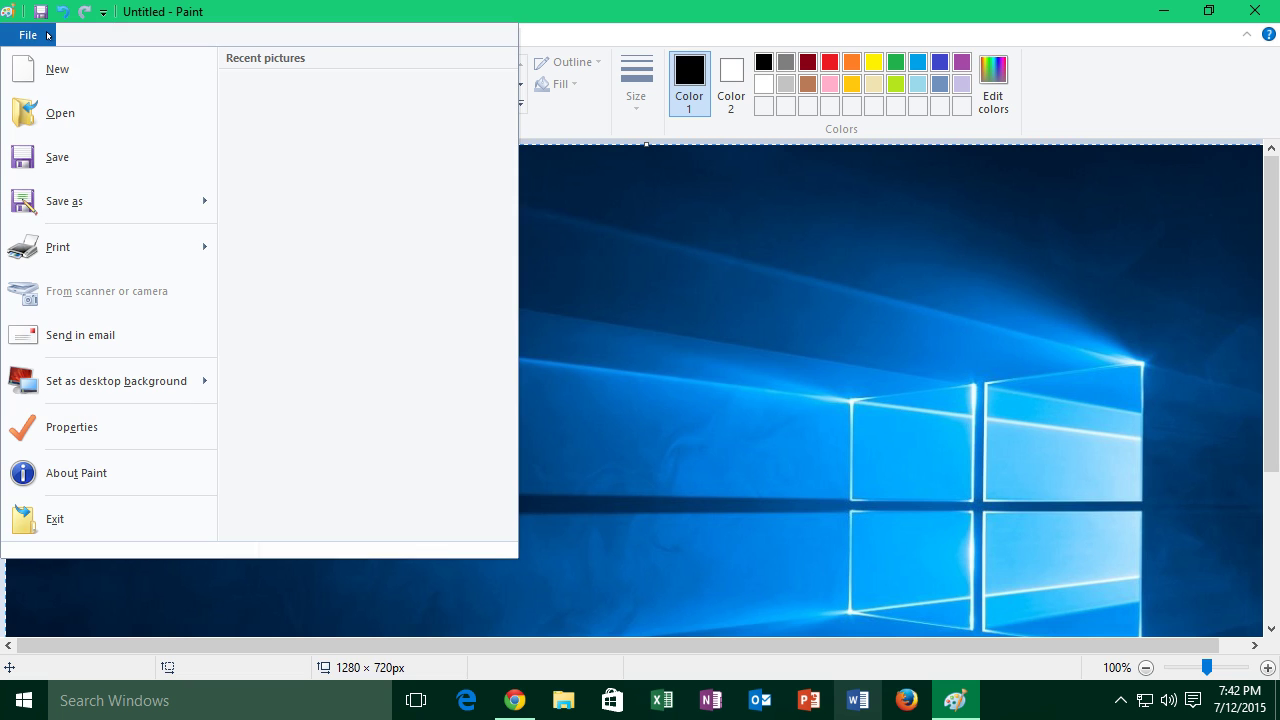
left_click(88, 197)
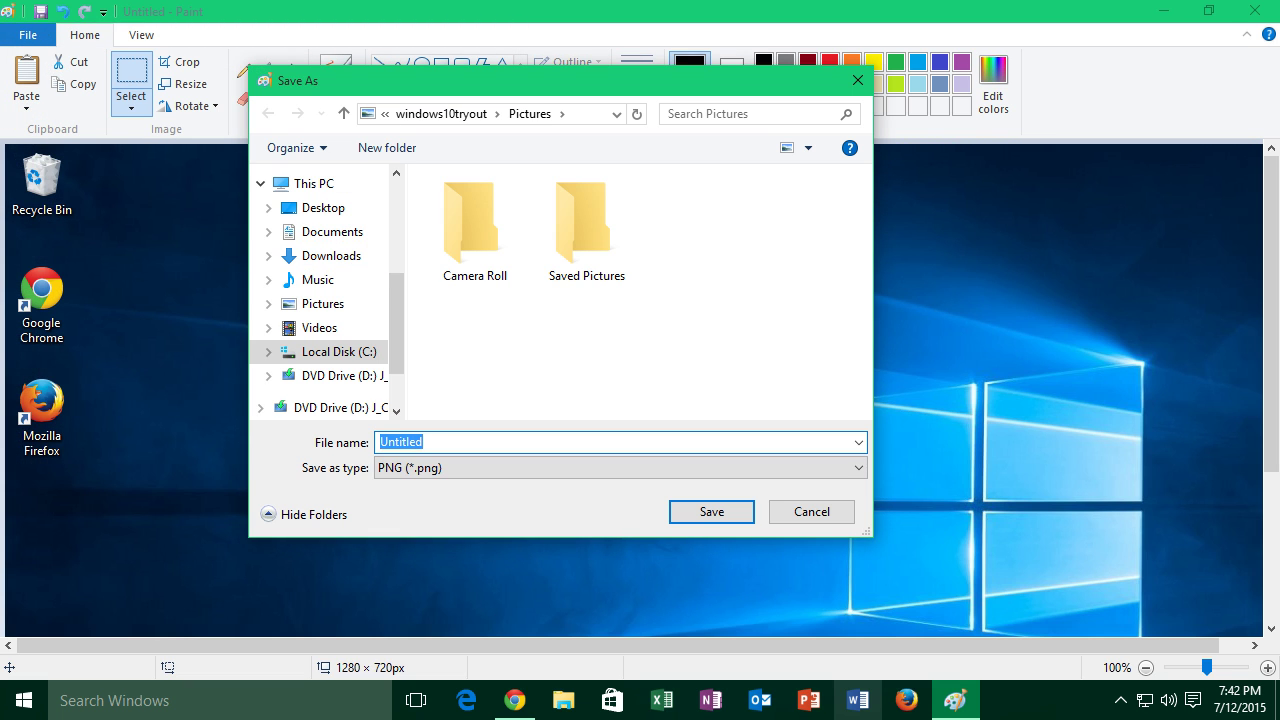
type("my amazing screen")
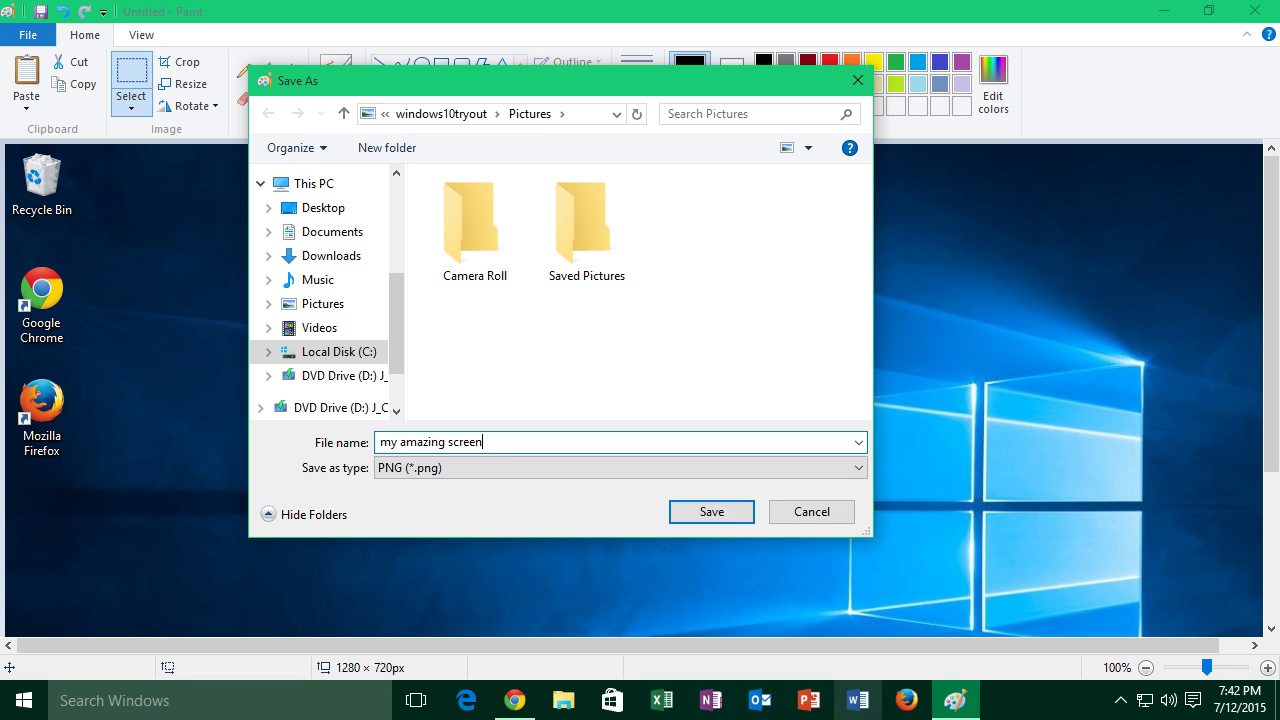
type("shot")
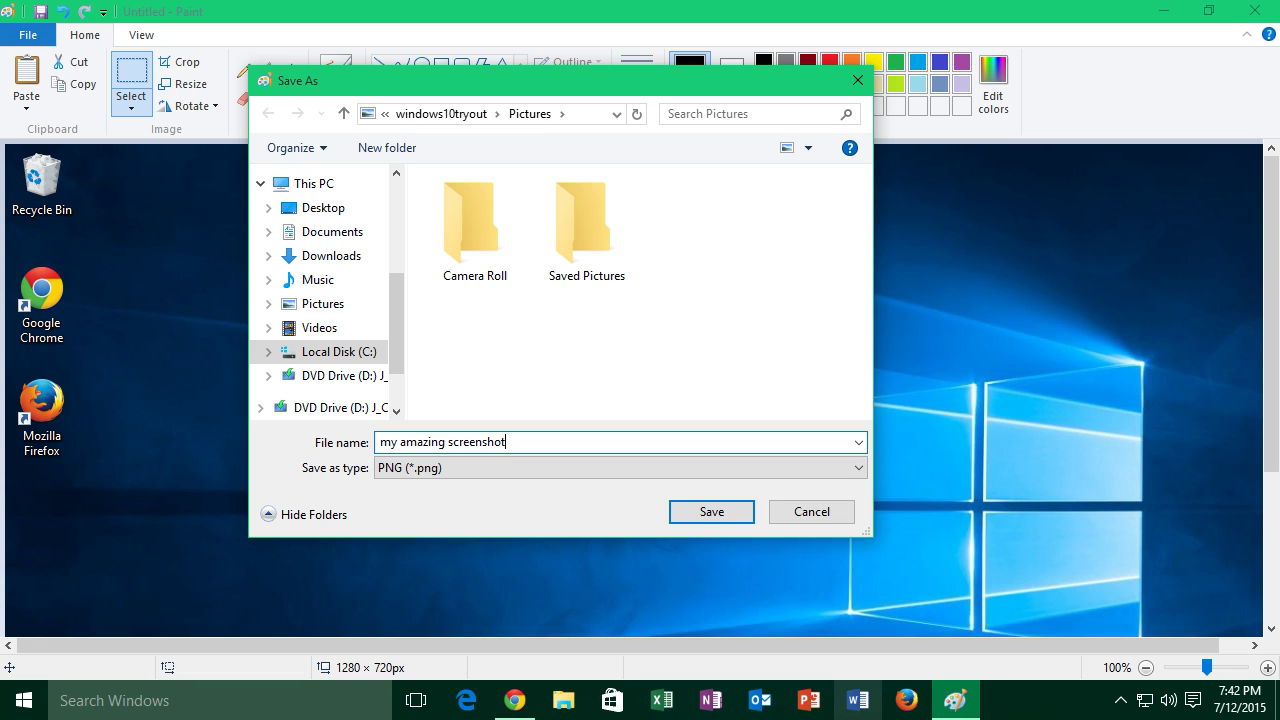
left_click(511, 468)
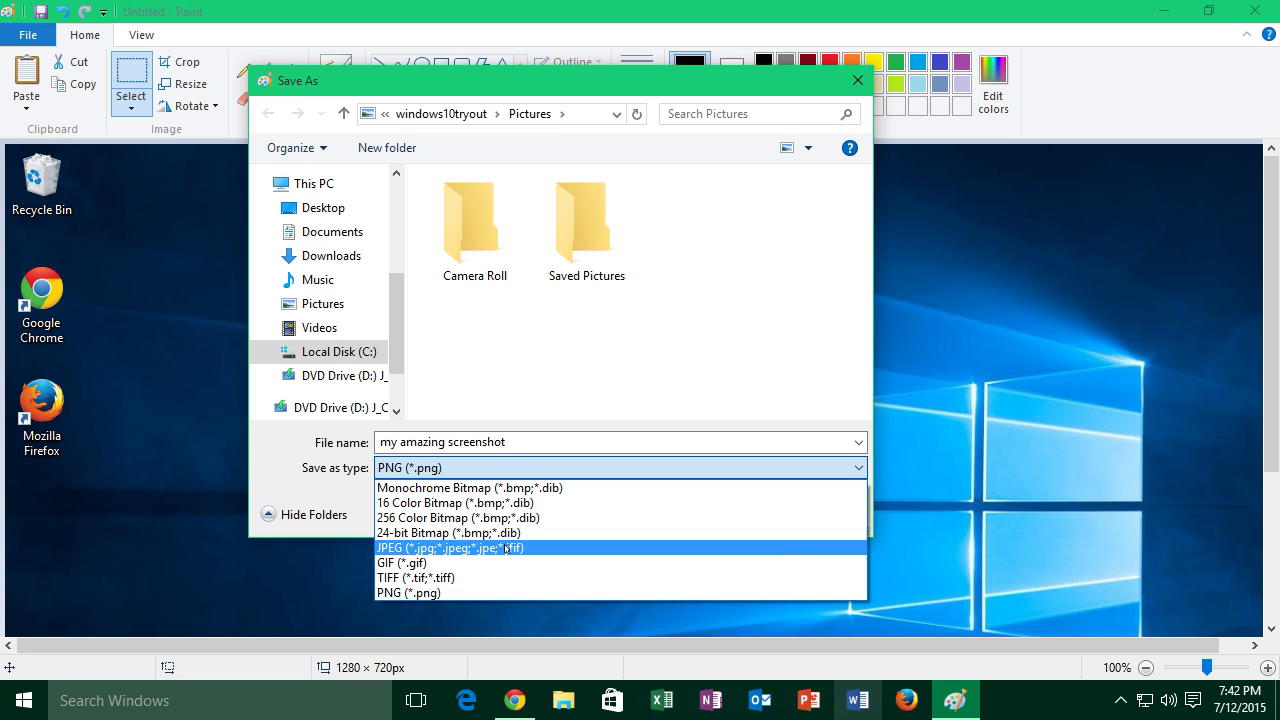
left_click(504, 593)
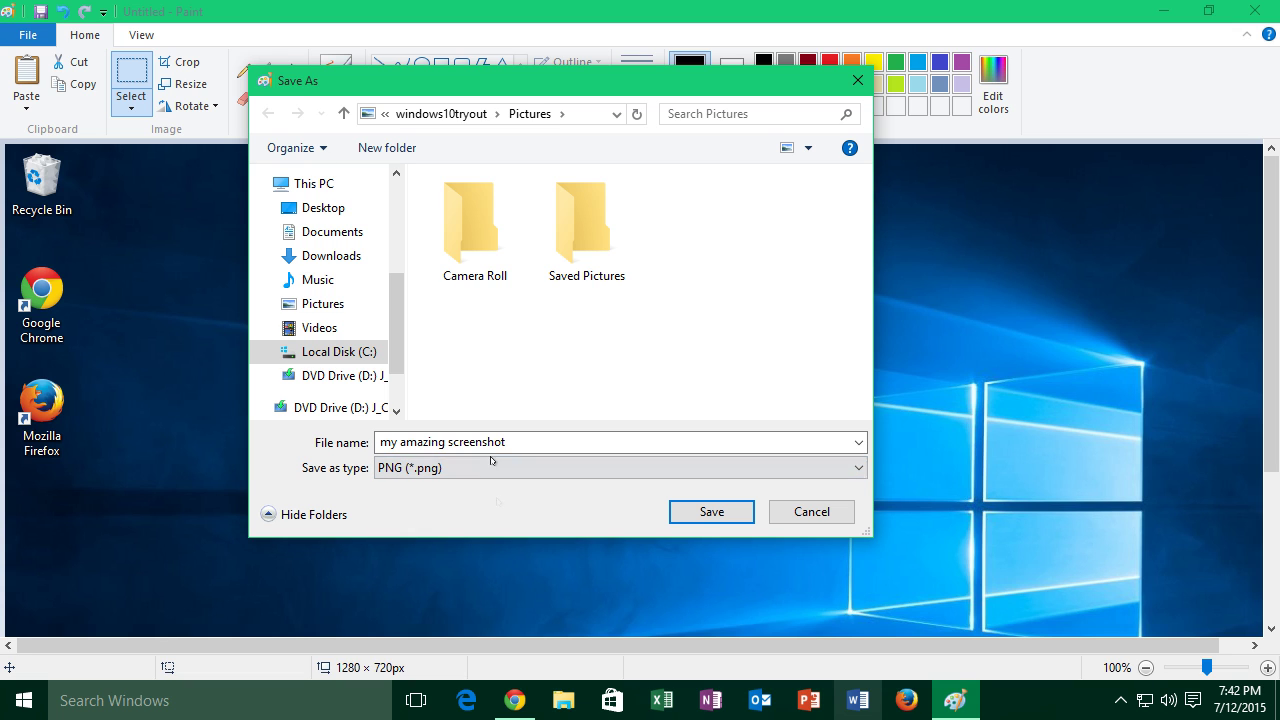
left_click(713, 512)
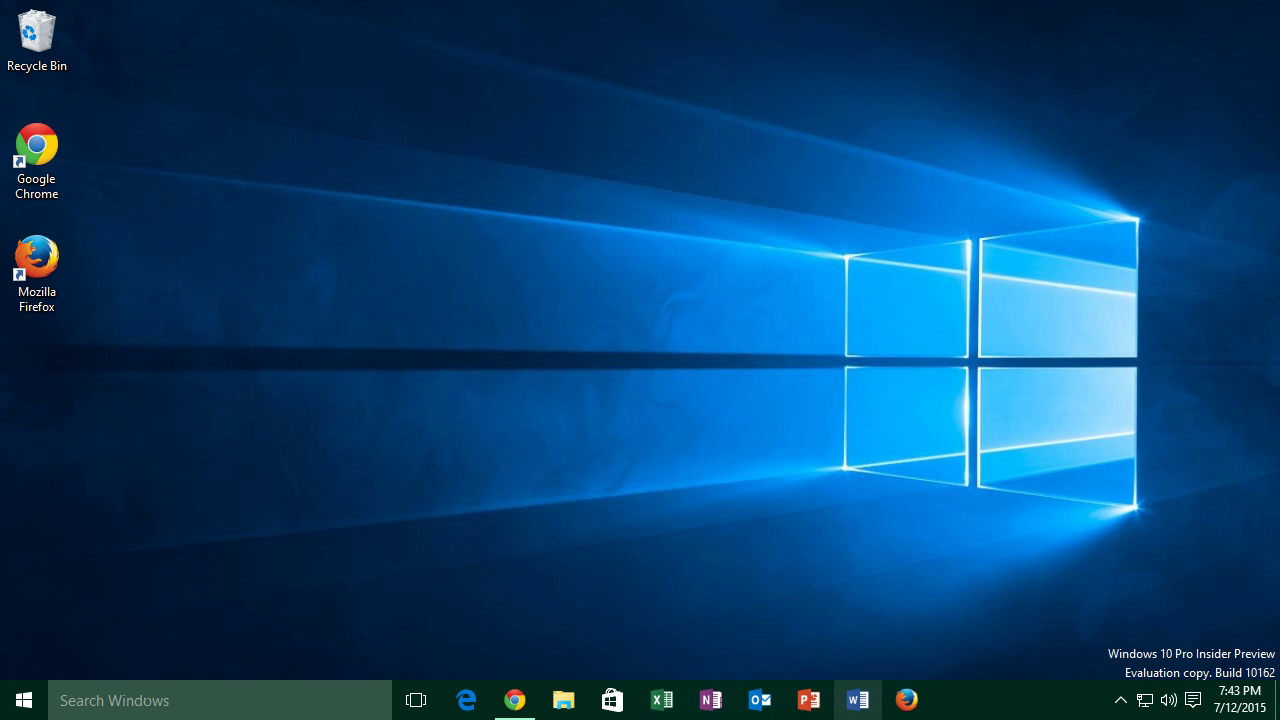
Step: Search Windows for "snipping", launch the Snipping Tool and shift its window slightly on the desktop
left_click(154, 700)
type("snipping")
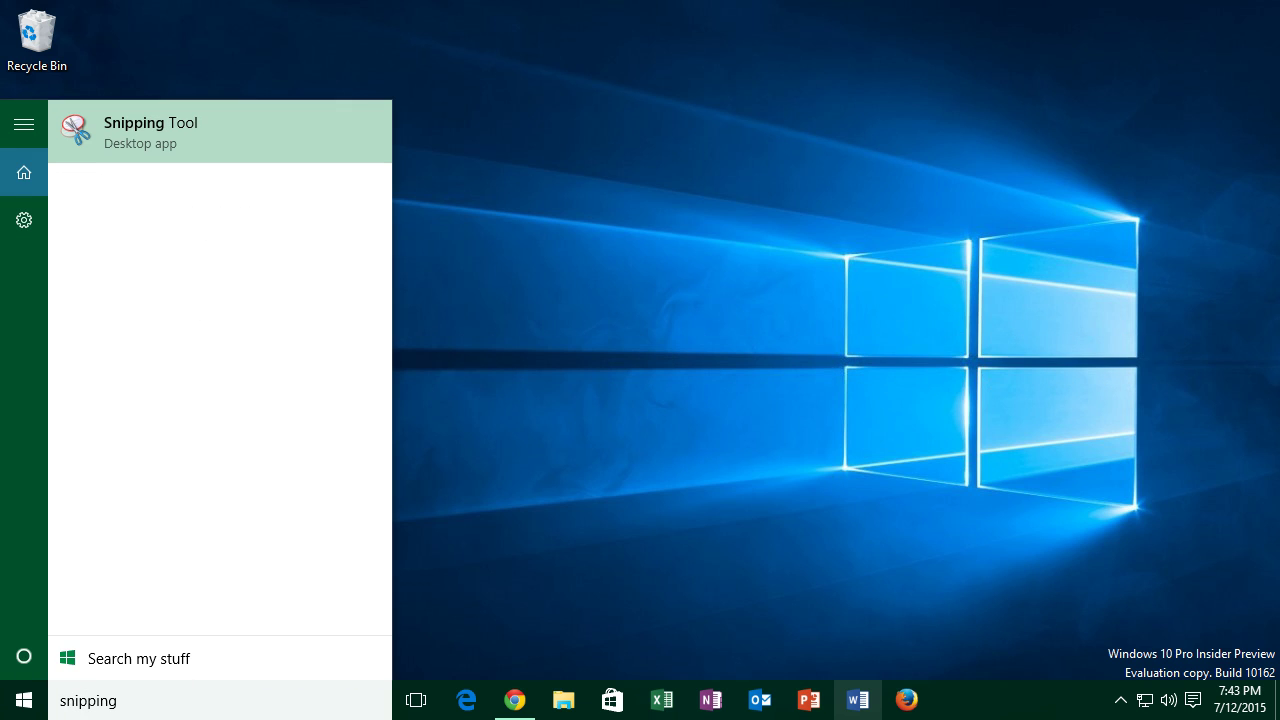
left_click(266, 145)
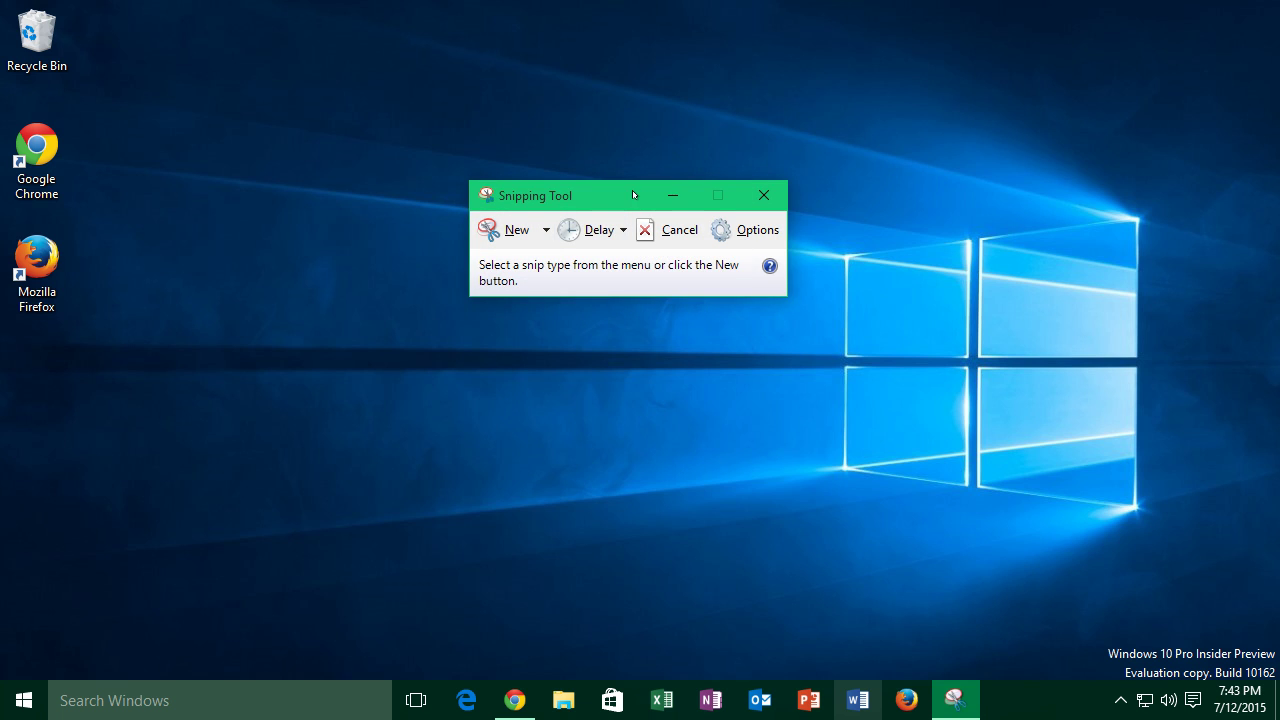
left_click_drag(631, 199, 631, 209)
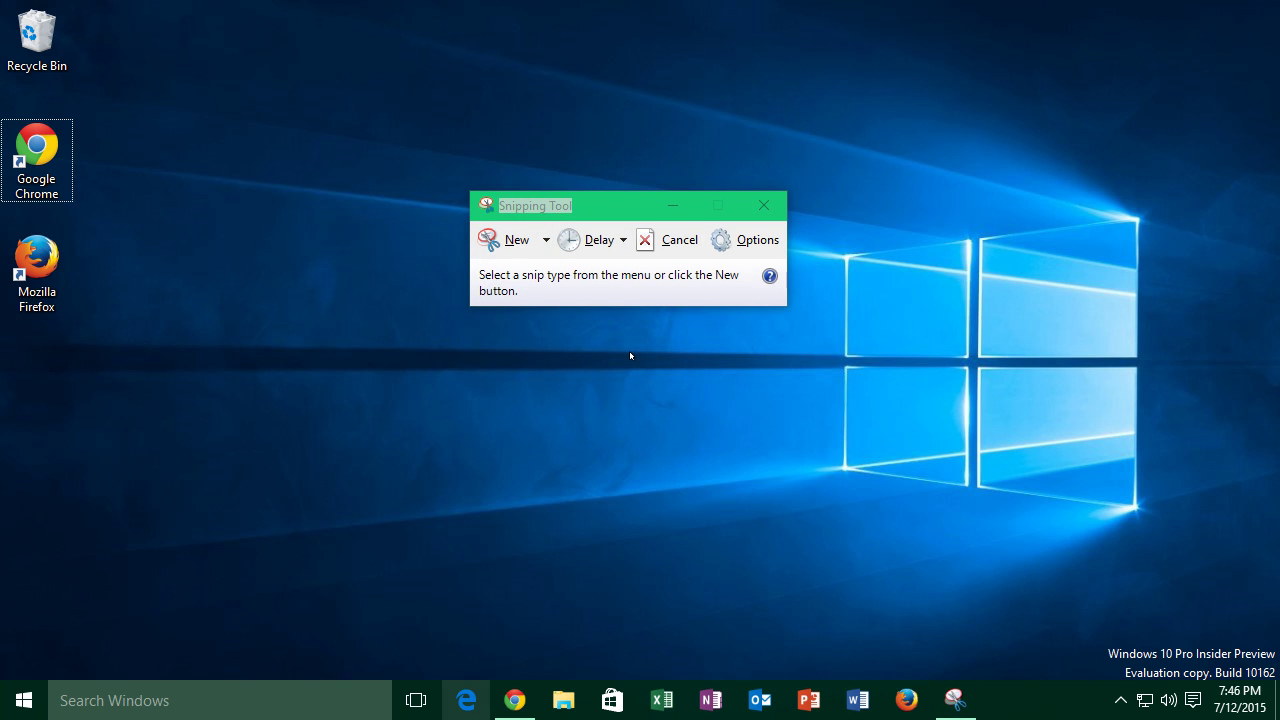
left_click_drag(606, 206, 612, 209)
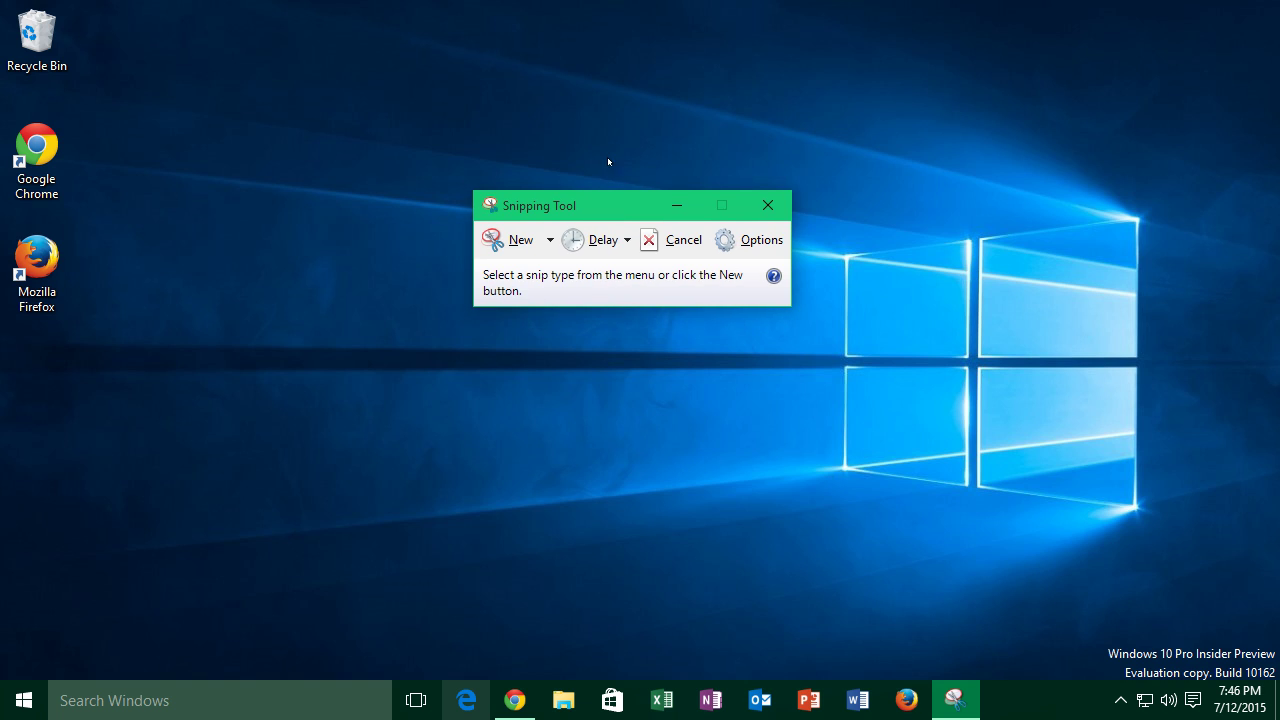
Step: Capture a free-form snip by outlining a large irregular area of the desktop wallpaper, then view the captured image
left_click(550, 239)
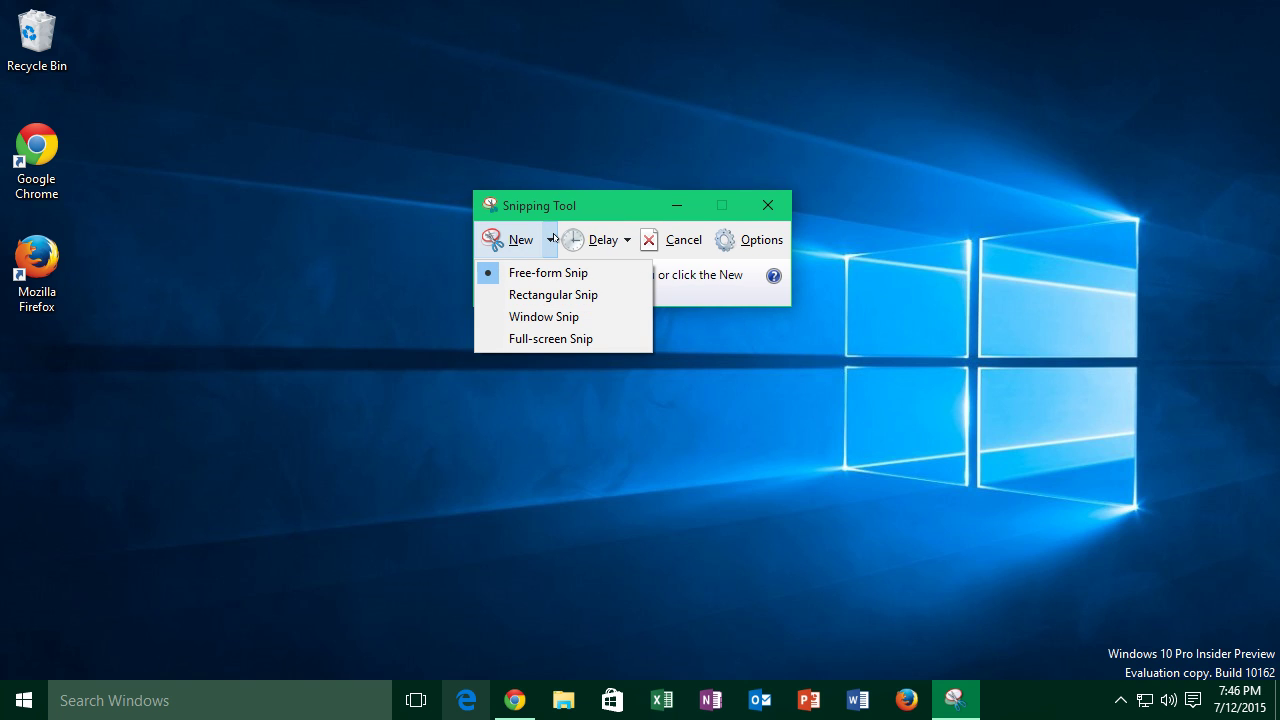
left_click(569, 206)
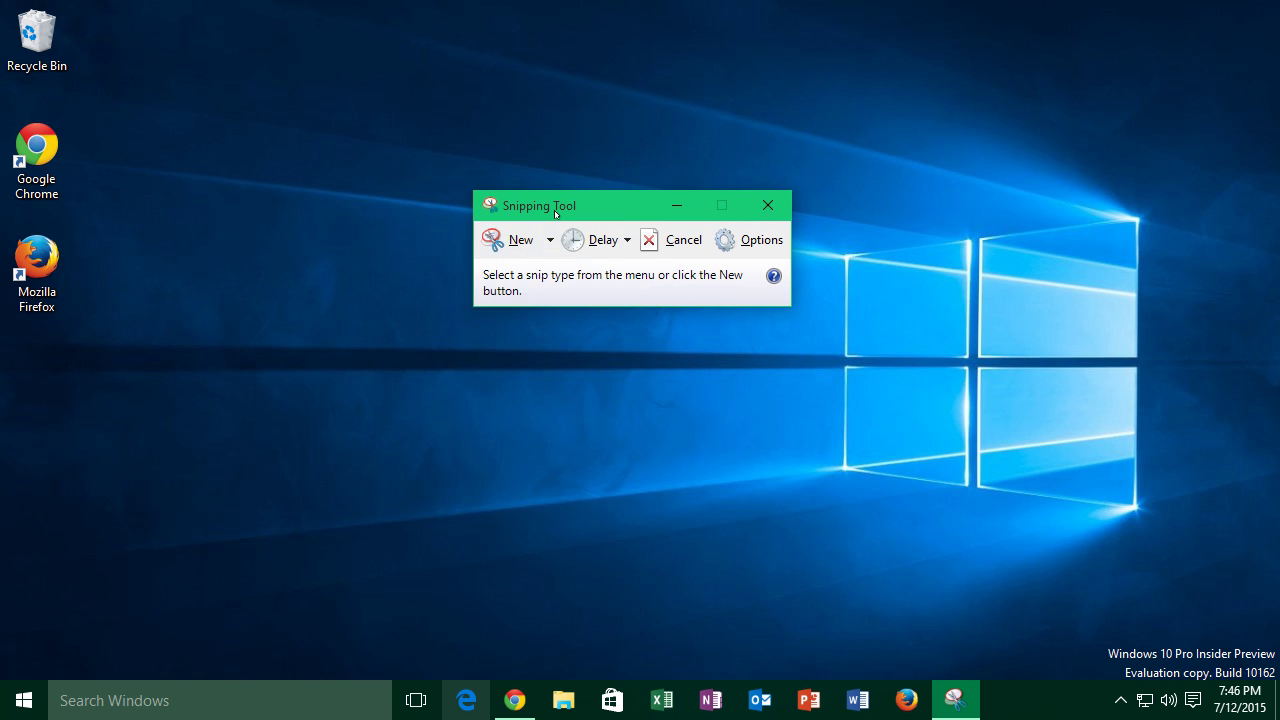
left_click(514, 239)
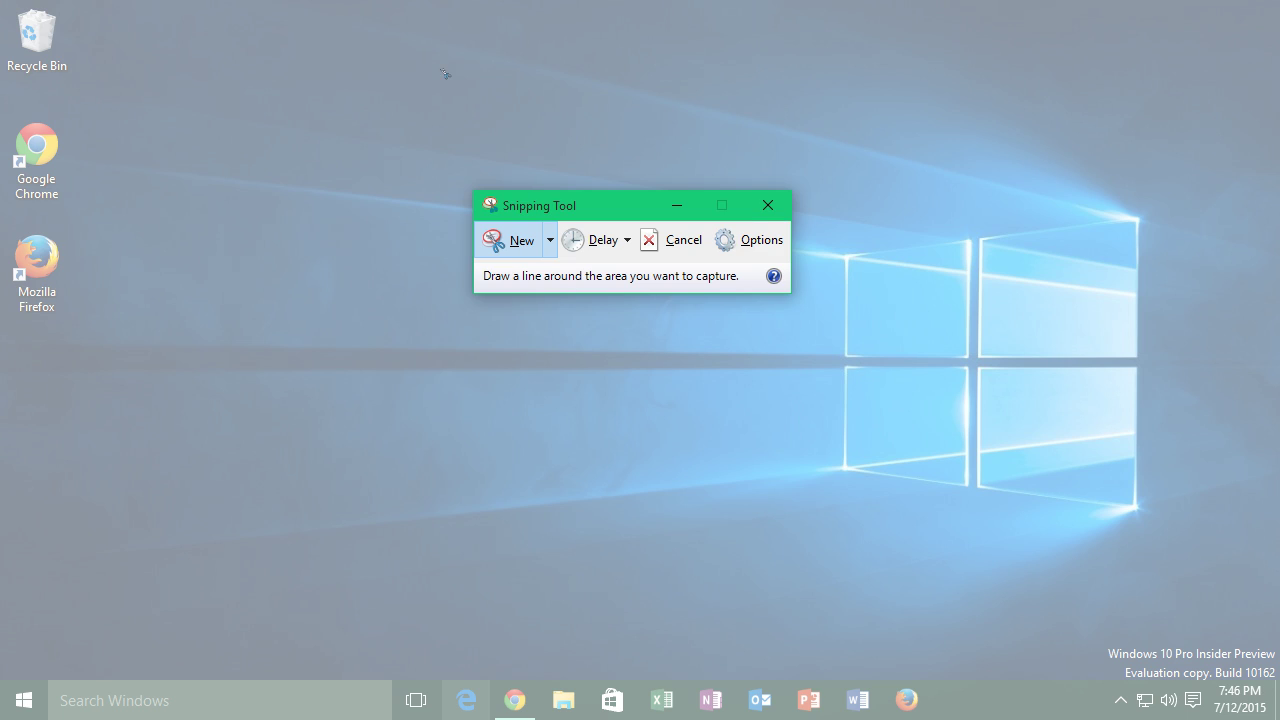
mouse_move(343, 76)
left_mouse_down()
mouse_move(500, 74)
mouse_move(808, 160)
mouse_move(920, 428)
mouse_move(647, 485)
mouse_move(386, 334)
mouse_move(357, 142)
mouse_move(365, 74)
left_mouse_up()
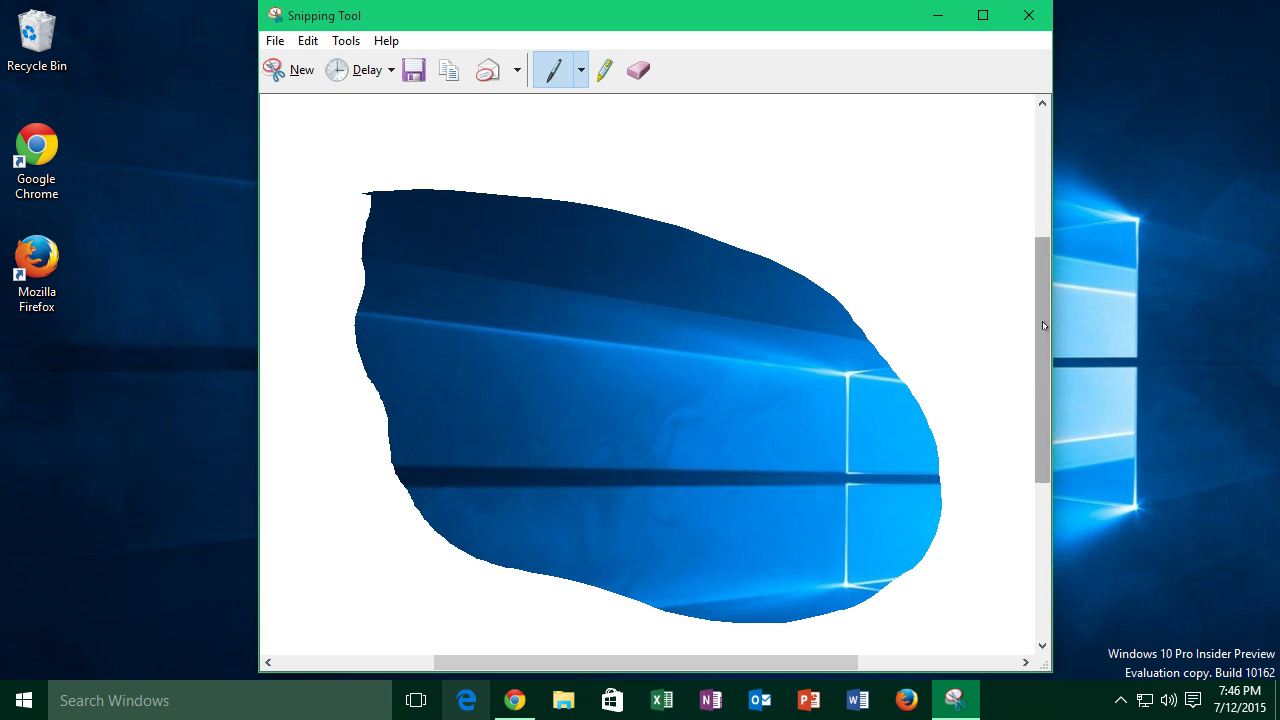
mouse_move(1049, 330)
left_mouse_down()
mouse_move(1049, 449)
mouse_move(1049, 324)
left_mouse_up()
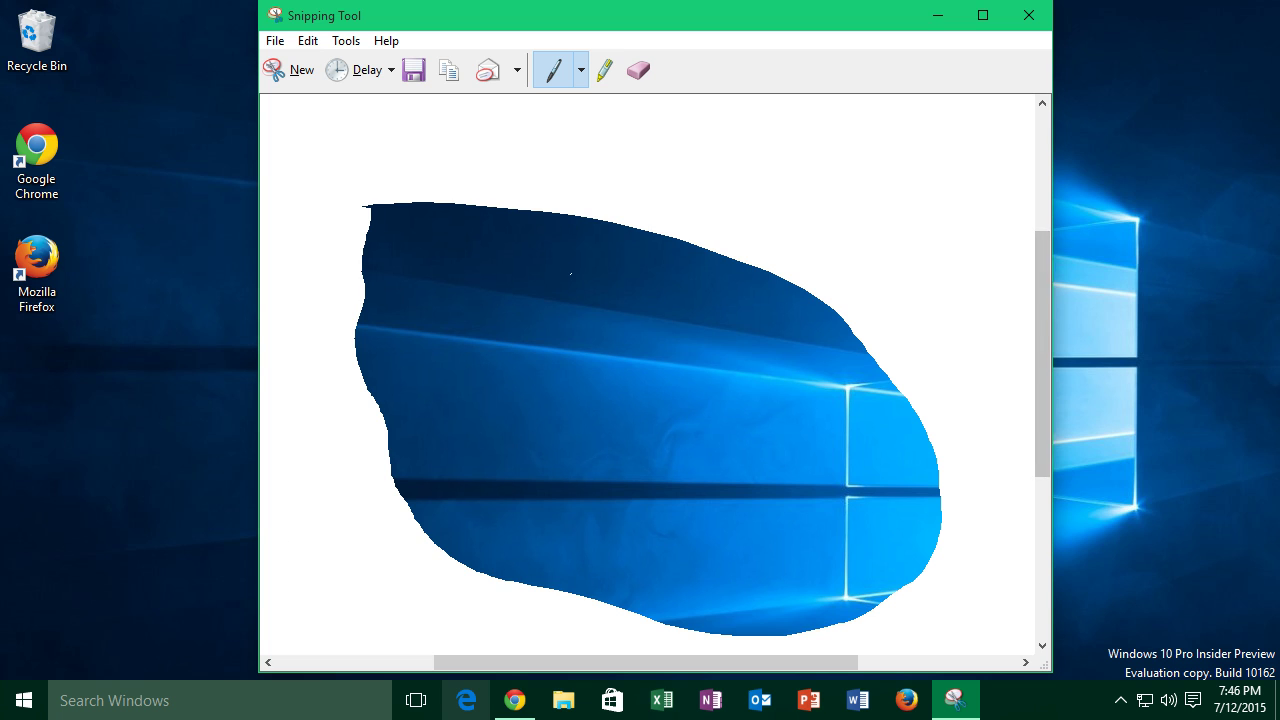
Step: Start a new snip in Window Snip mode and capture the taskbar
left_click(295, 69)
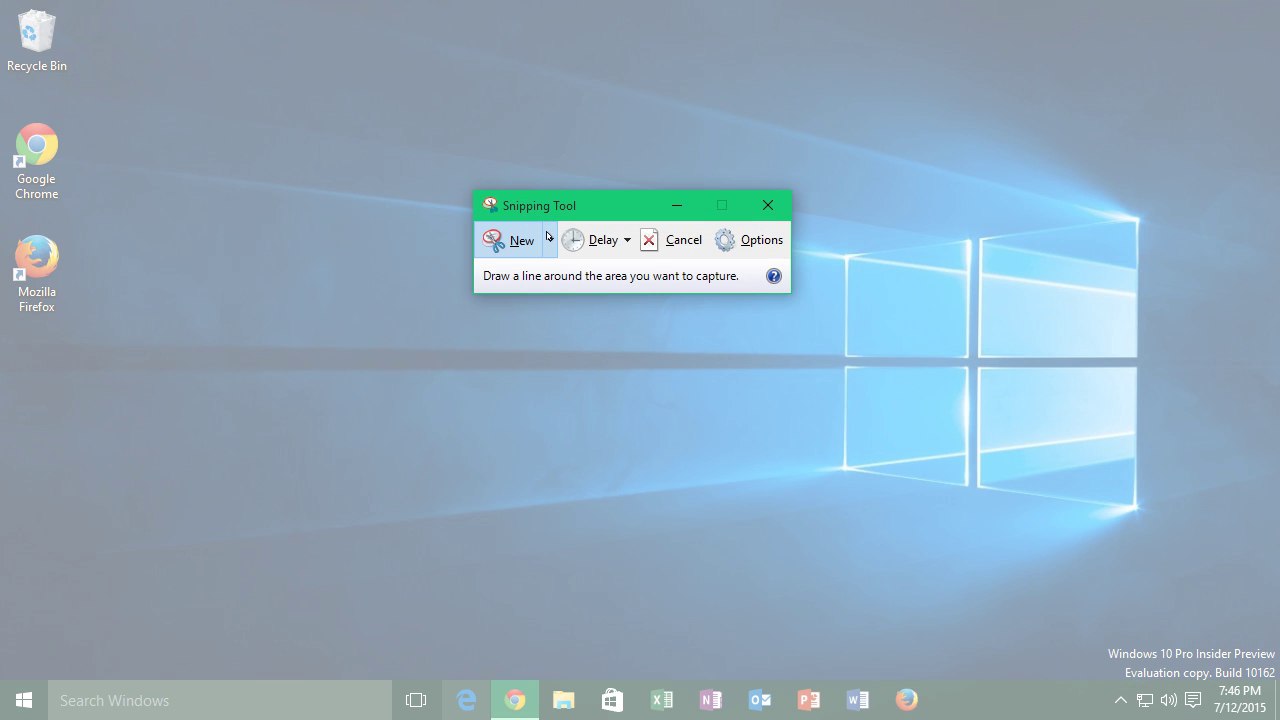
left_click(549, 238)
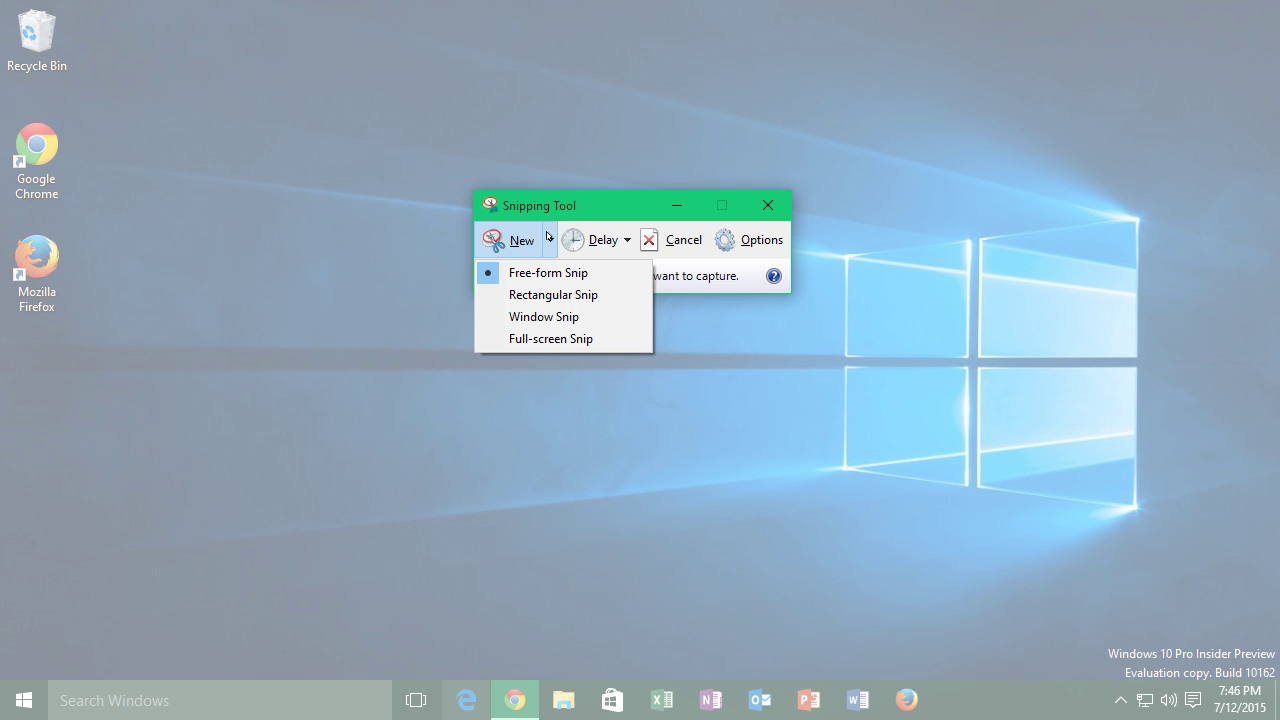
left_click(576, 318)
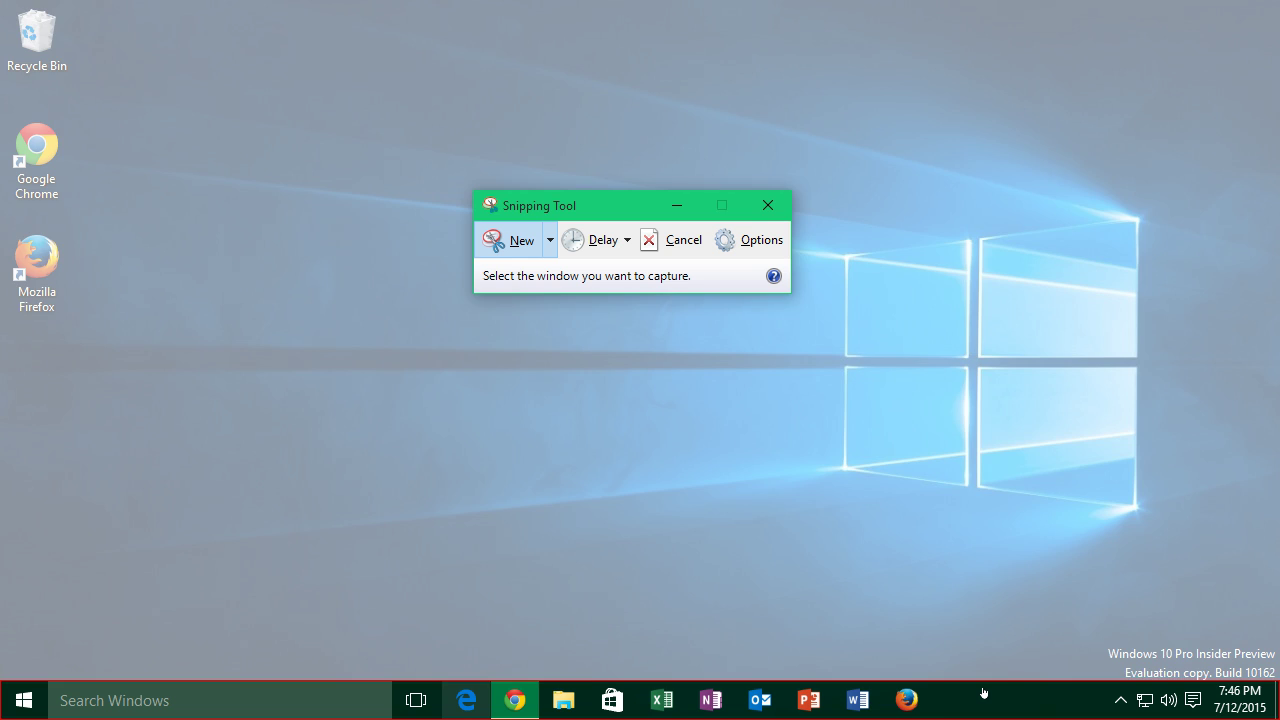
left_click(983, 692)
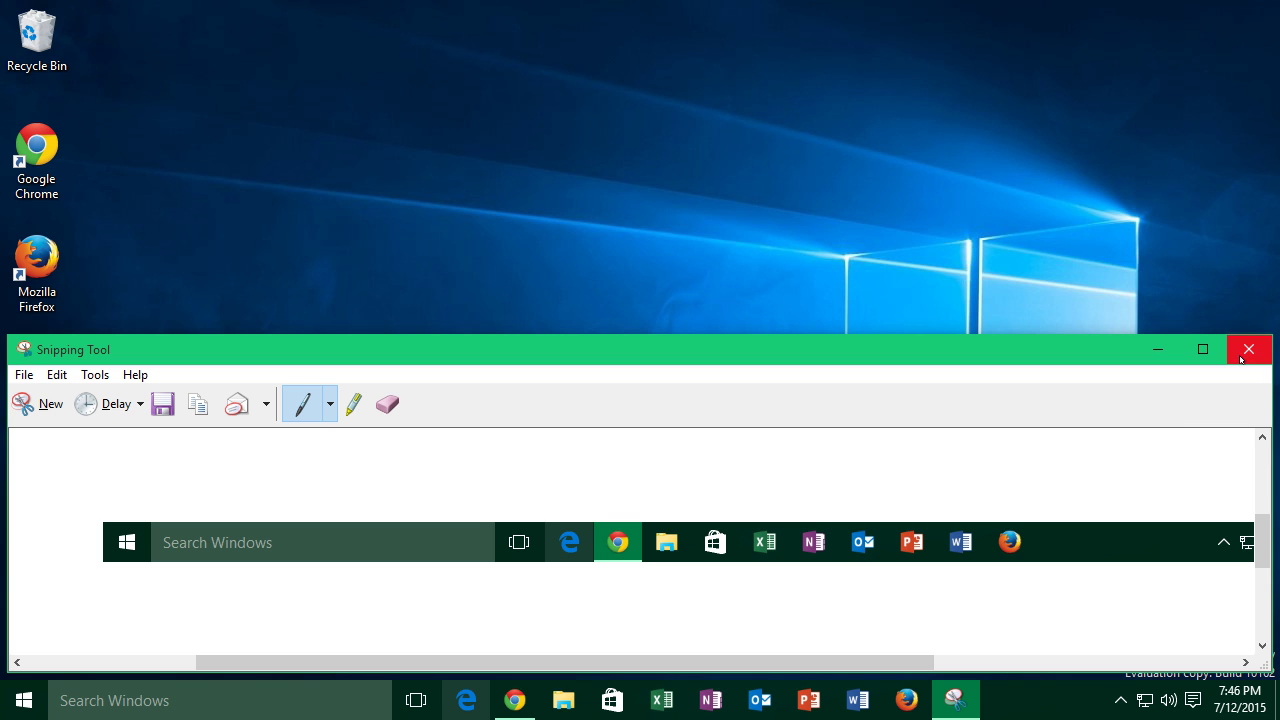
Step: Start a new snip and capture the entire display with the Full-screen Snip mode
left_click(40, 403)
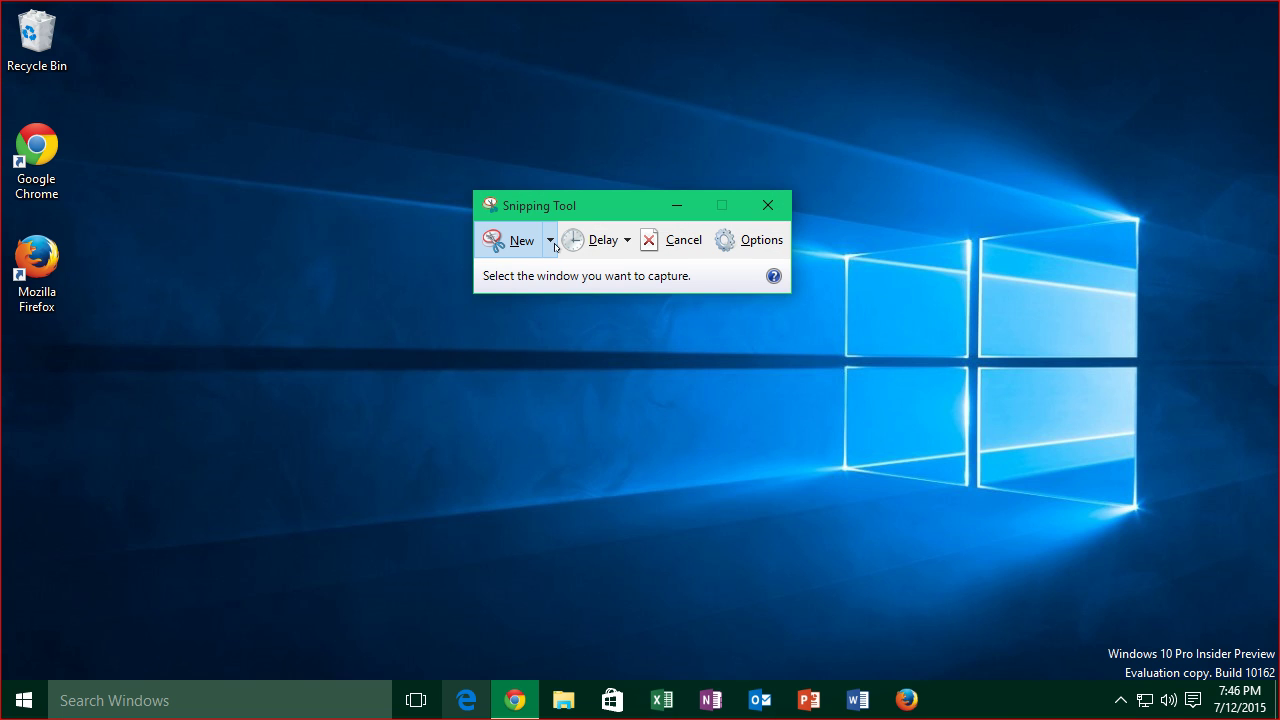
left_click(552, 242)
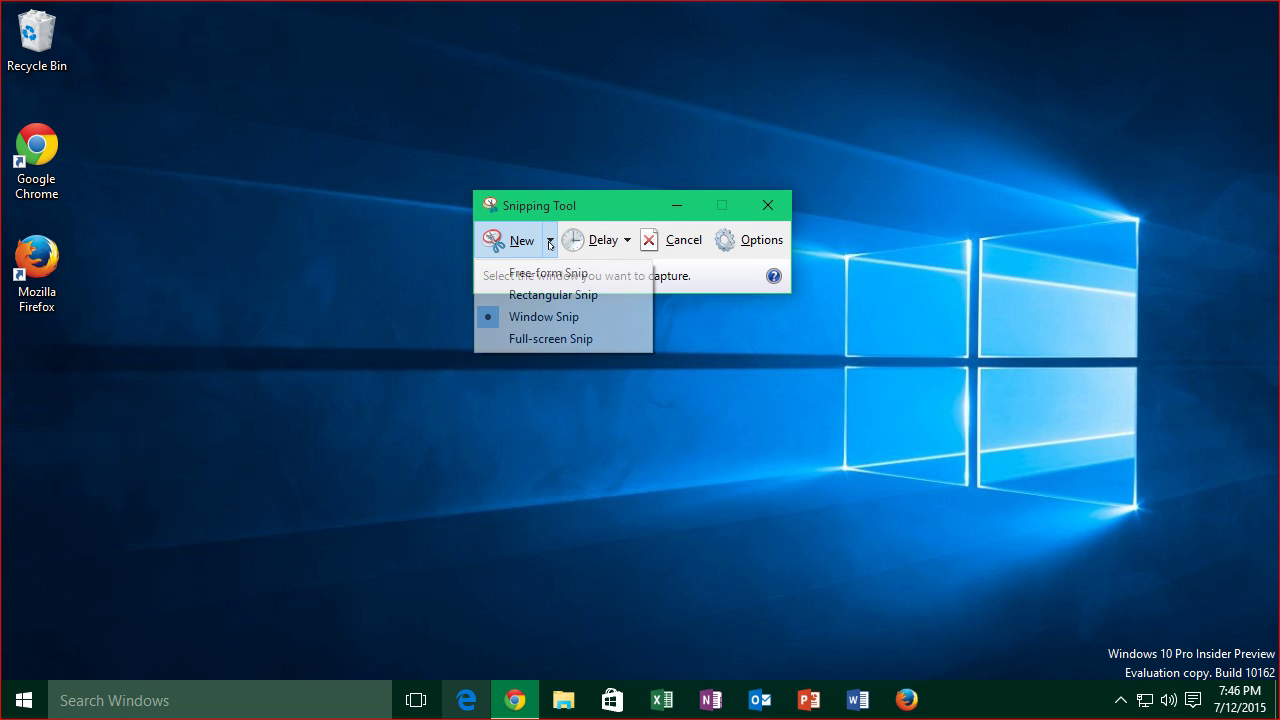
left_click(544, 337)
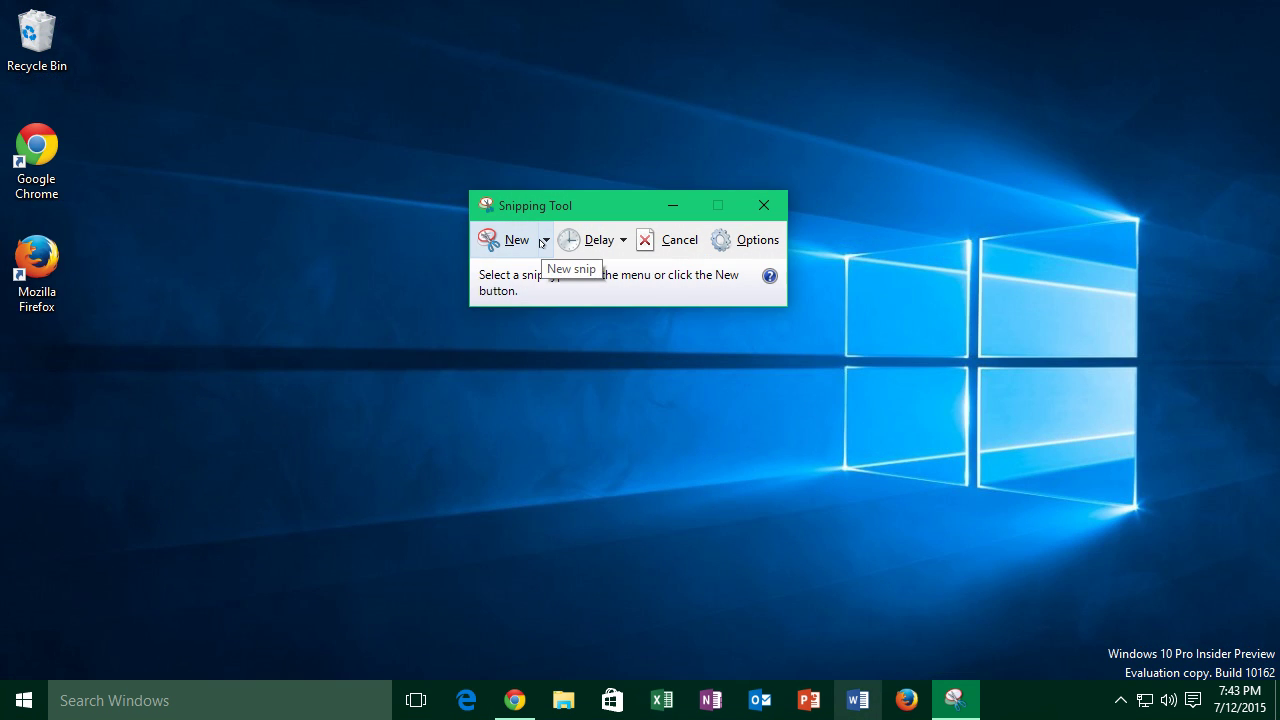
Step: Capture a rectangular snip of the desktop's lower-left area, including the taskbar from Start to OneNote
left_click(545, 240)
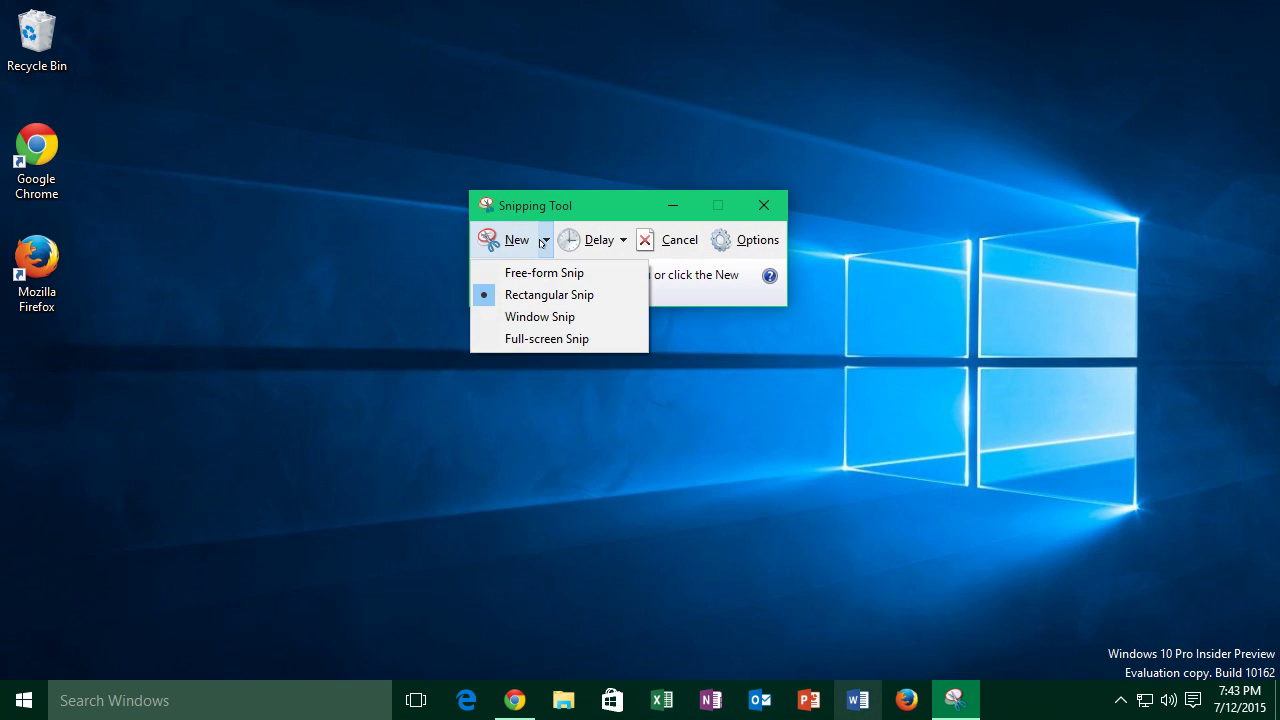
left_click(545, 240)
left_click(500, 240)
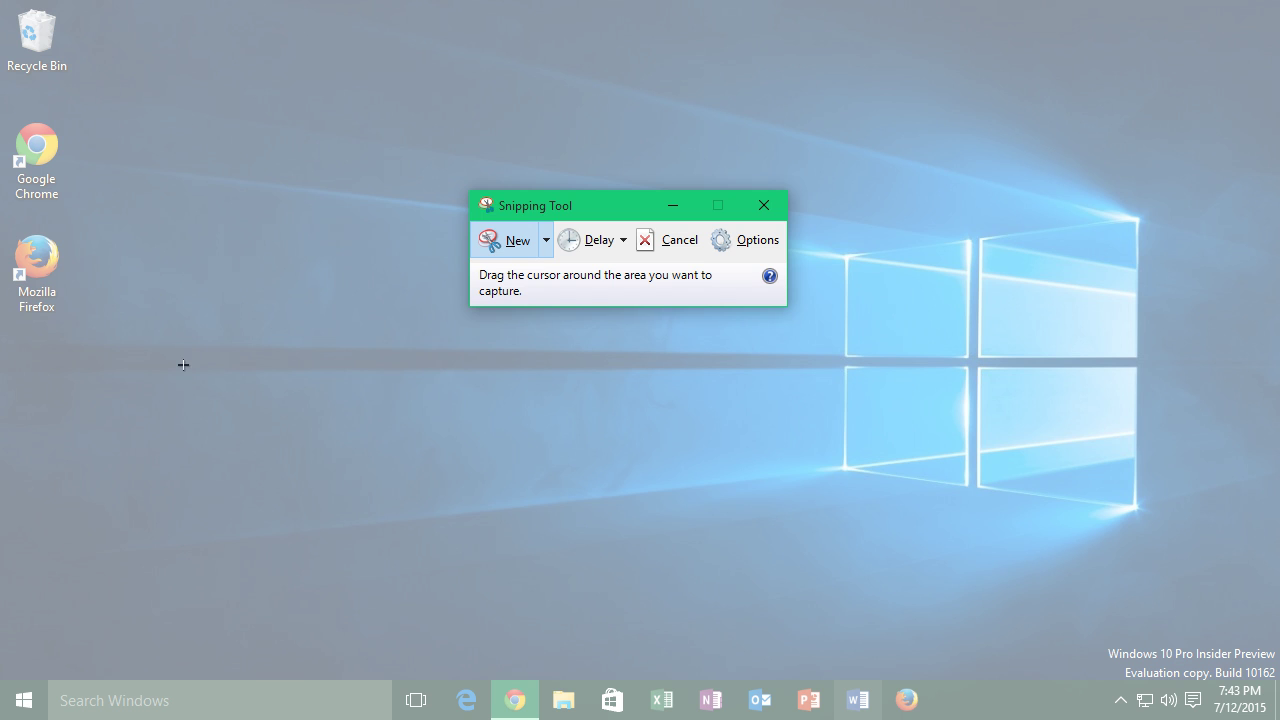
left_click_drag(1, 379, 744, 718)
left_click_drag(380, 48, 520, 38)
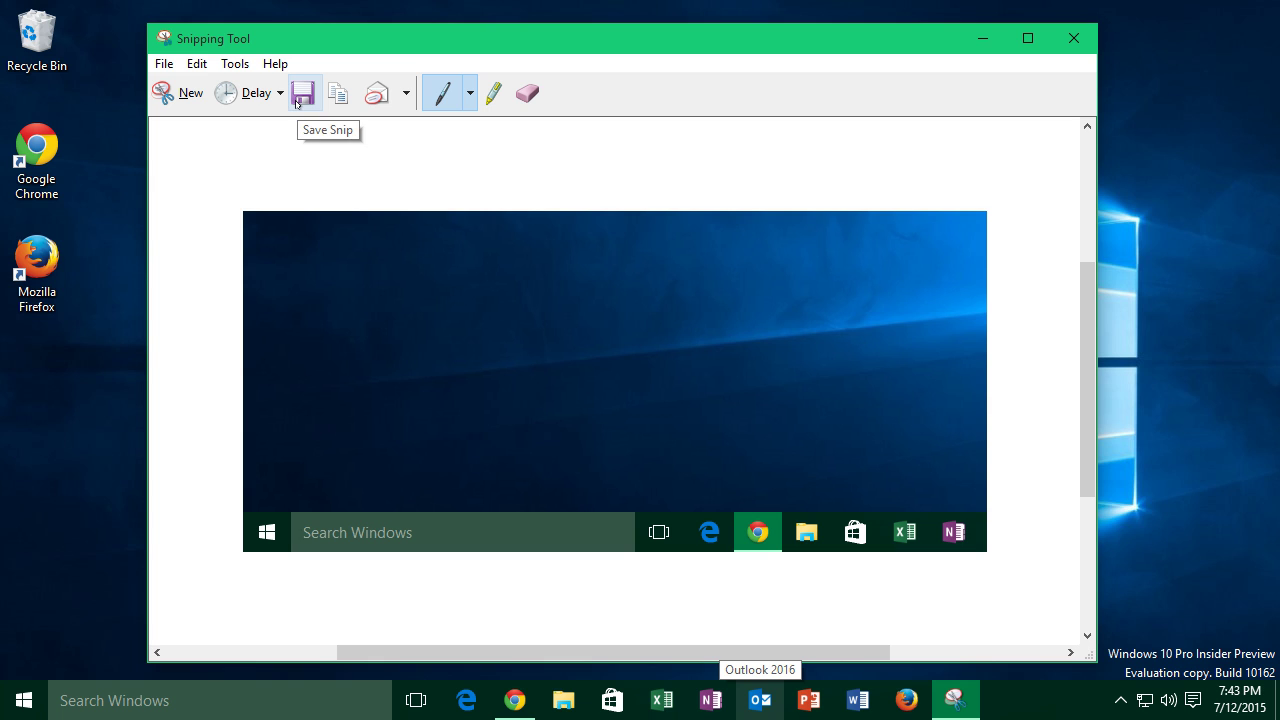
Step: Save the rectangular snip in the Pictures folder as a PNG named "my second amazing screenshot"
left_click(297, 101)
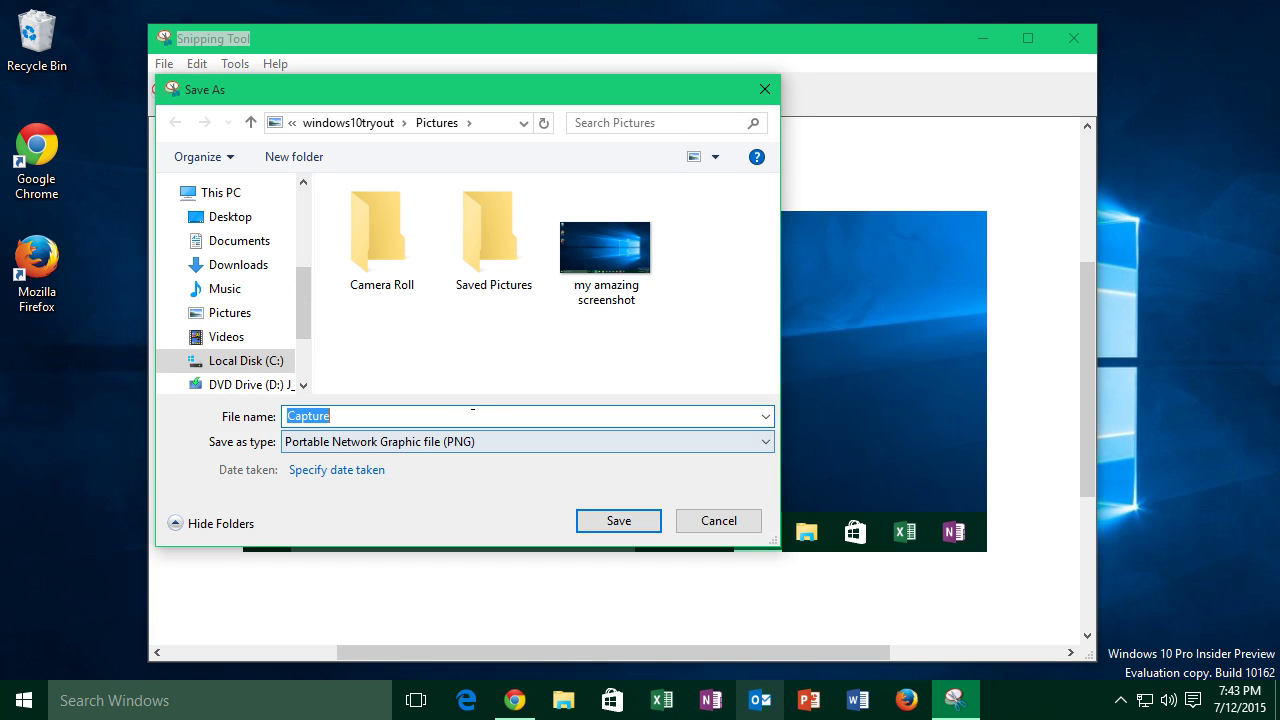
type("my ")
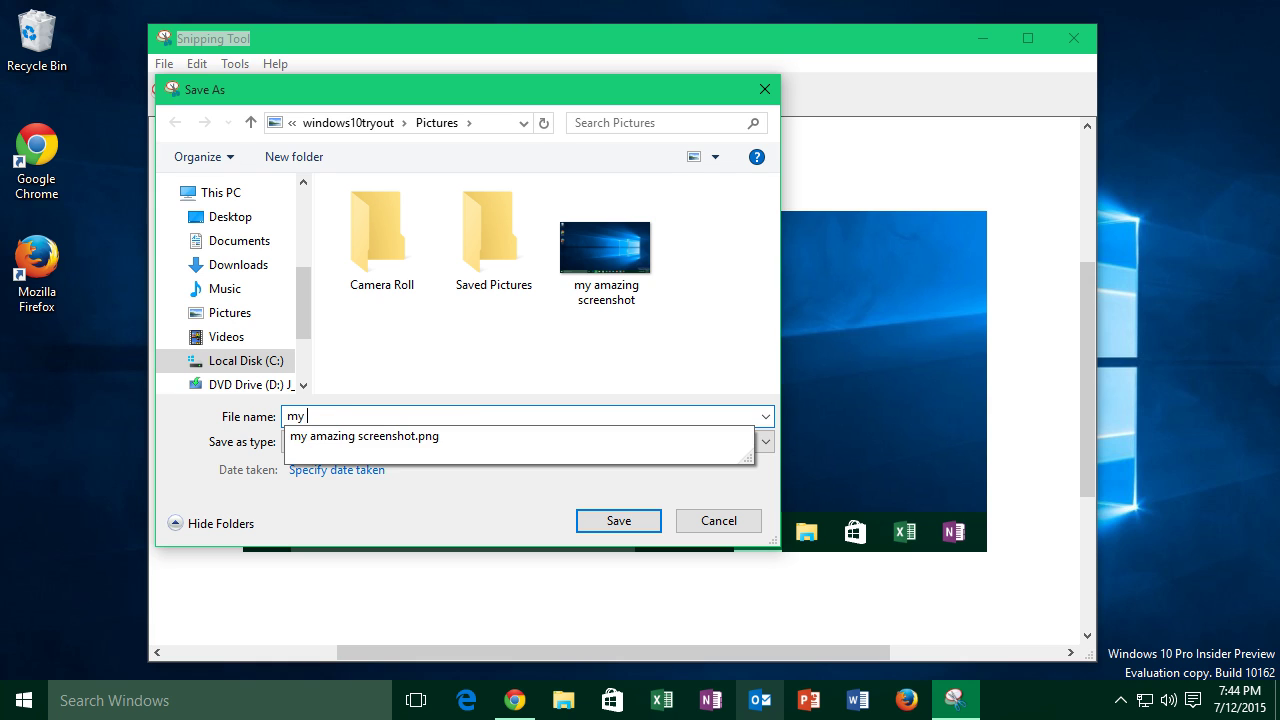
type("second amazing screenshot")
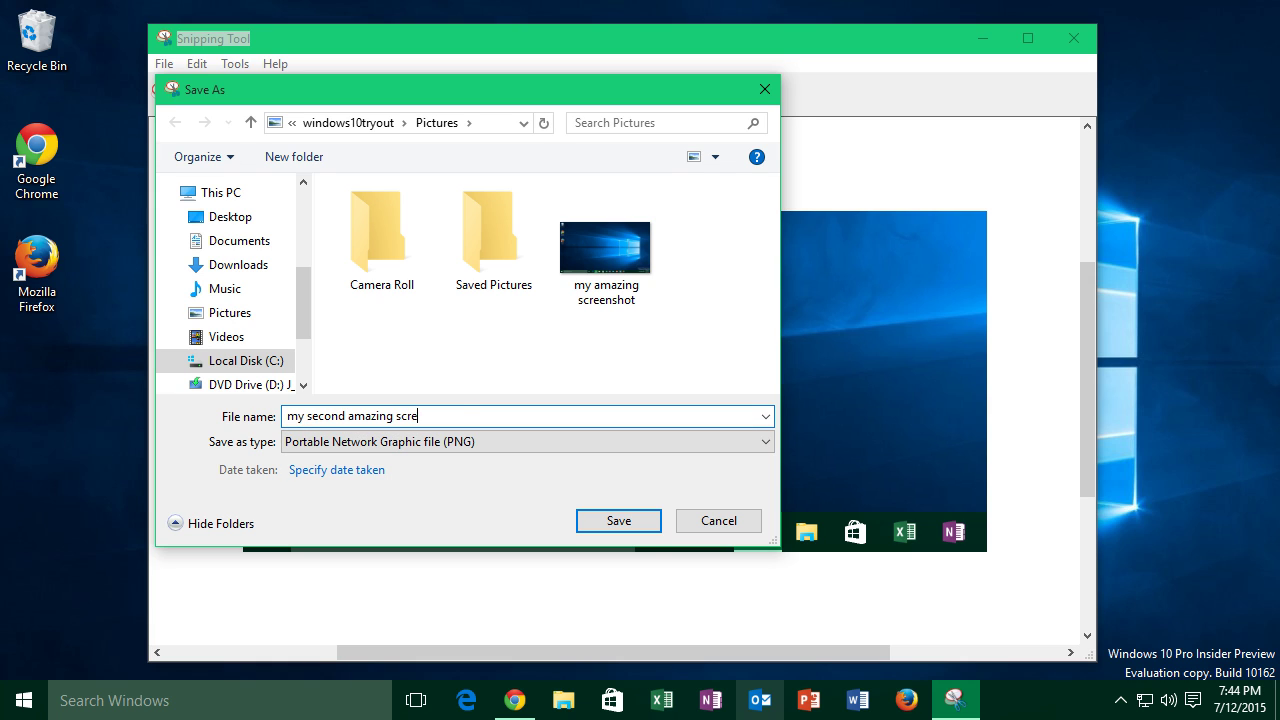
left_click(612, 520)
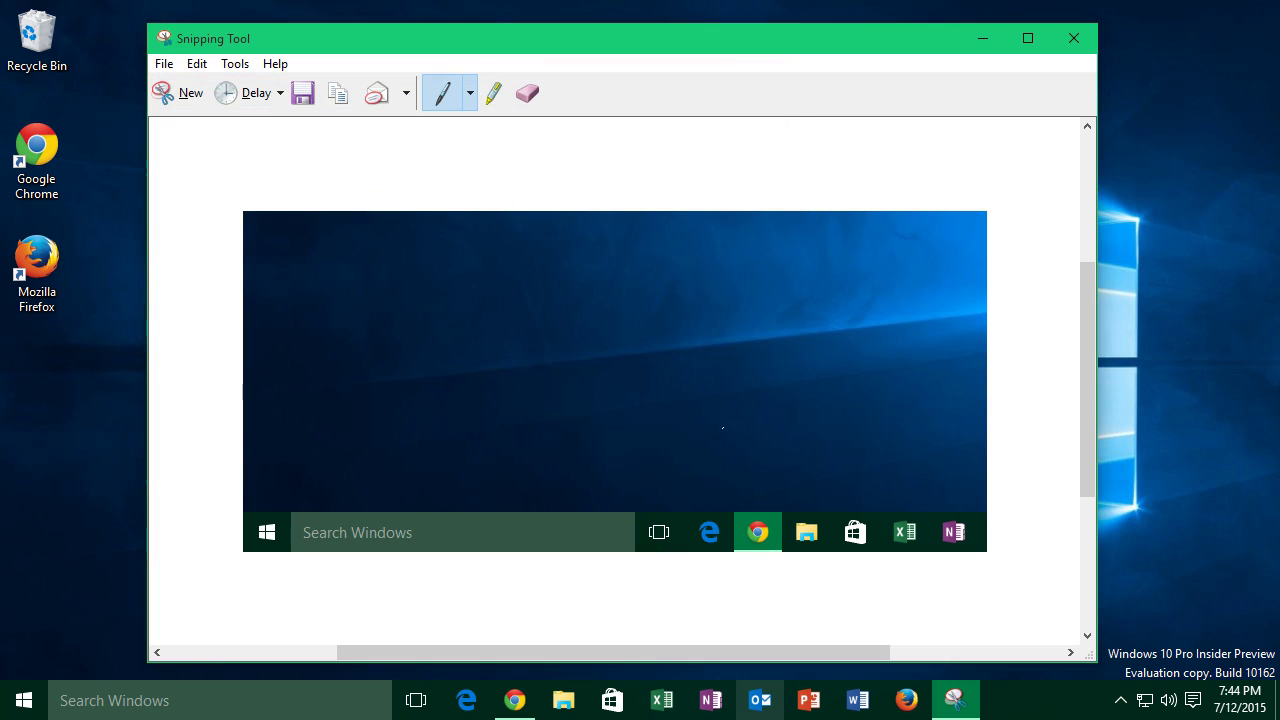